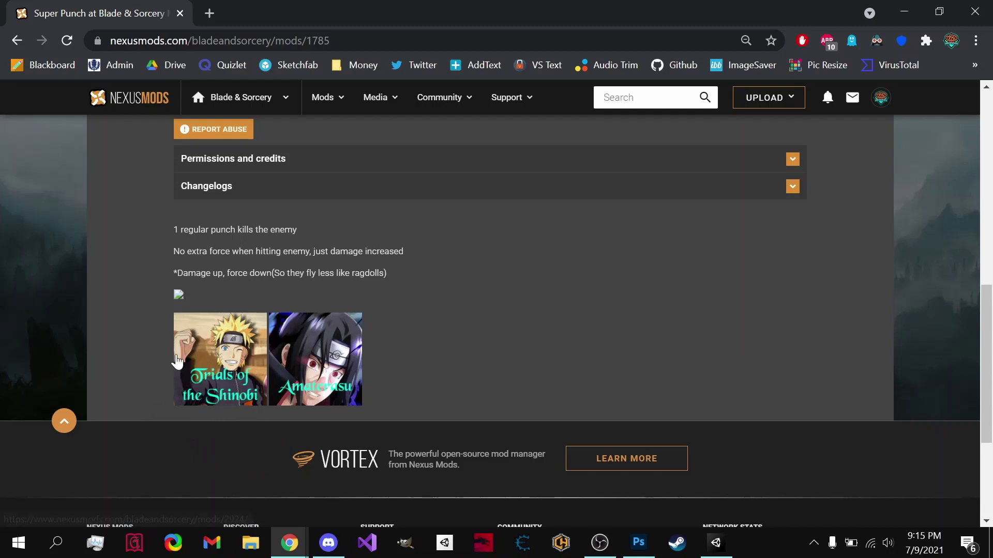
Preview the Trials of the Shinobi mod page in a new tab, then close it
{"action": "middle_click", "coordinate": [227, 358]}
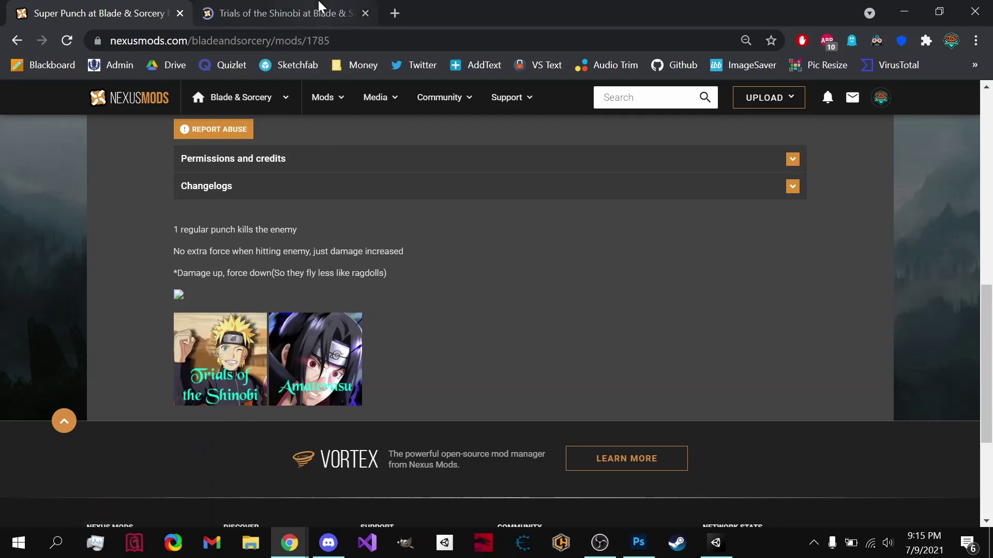
{"action": "left_click", "coordinate": [310, 11]}
{"action": "scroll", "coordinate": [377, 461], "scroll_direction": "down", "scroll_amount": 3}
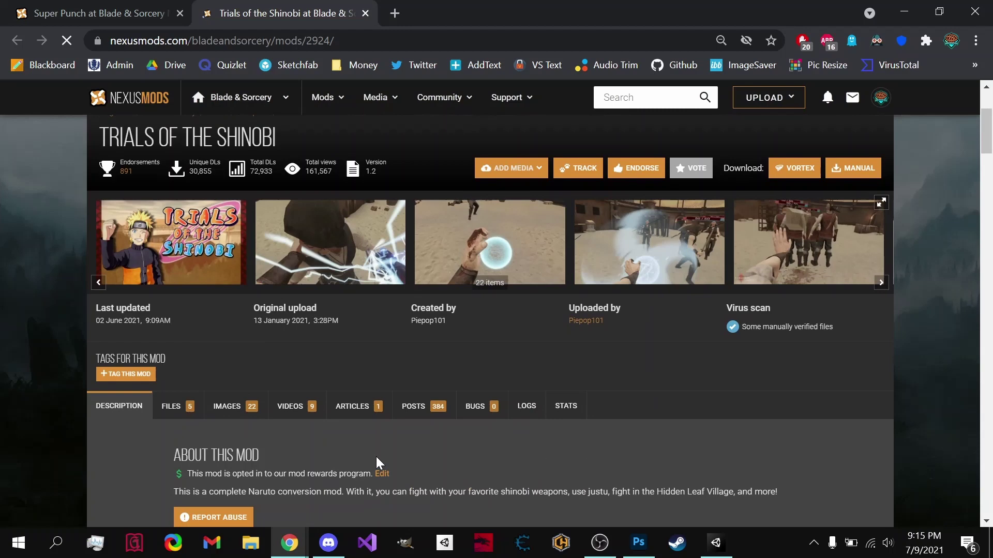
{"action": "middle_click", "coordinate": [322, 7]}
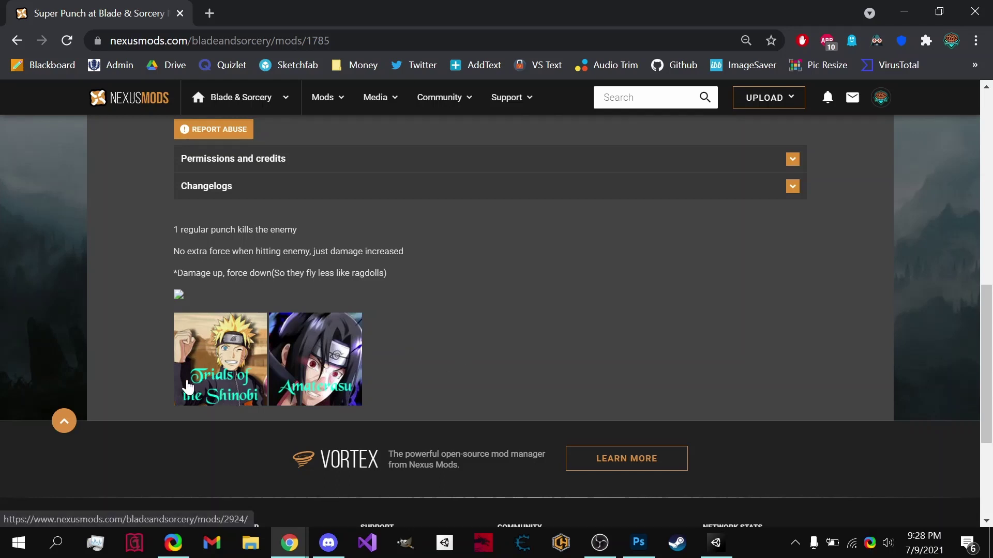
Capture a region screenshot of the Trials of the Shinobi cover image, then close that tab
{"action": "middle_click", "coordinate": [215, 359]}
{"action": "left_click", "coordinate": [263, 7]}
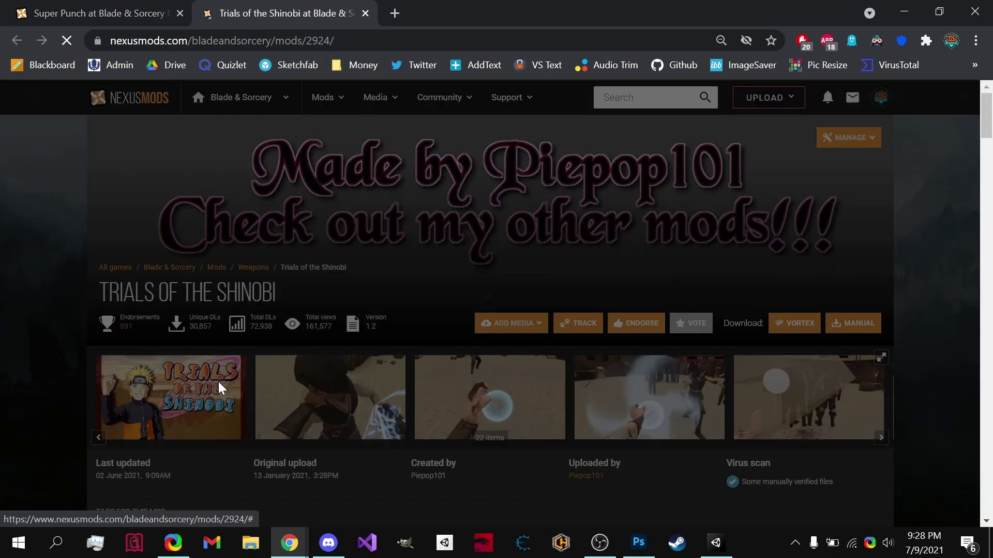
{"action": "left_click", "coordinate": [221, 388]}
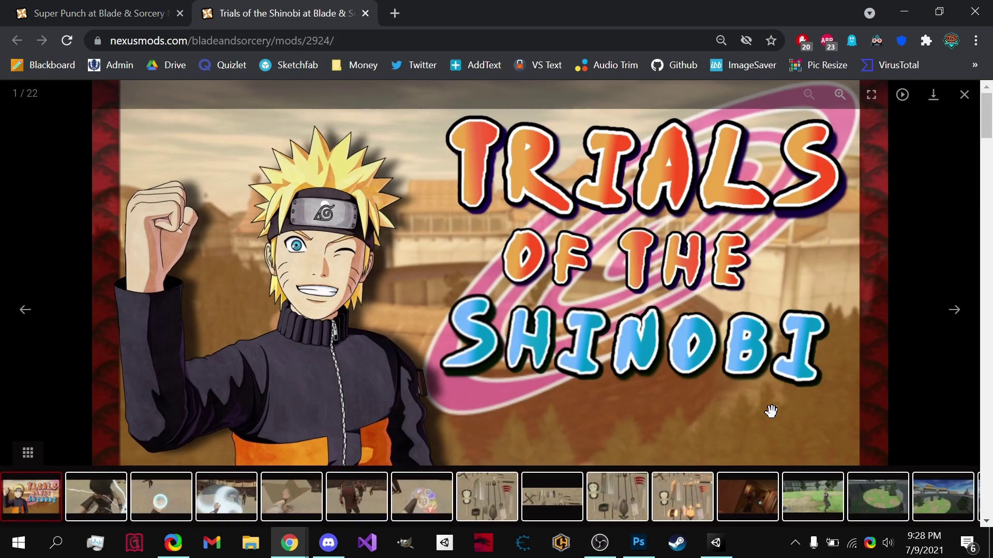
{"action": "key", "text": "ctrl+Print"}
{"action": "left_click_drag", "start_coordinate": [594, 406], "coordinate": [300, 92]}
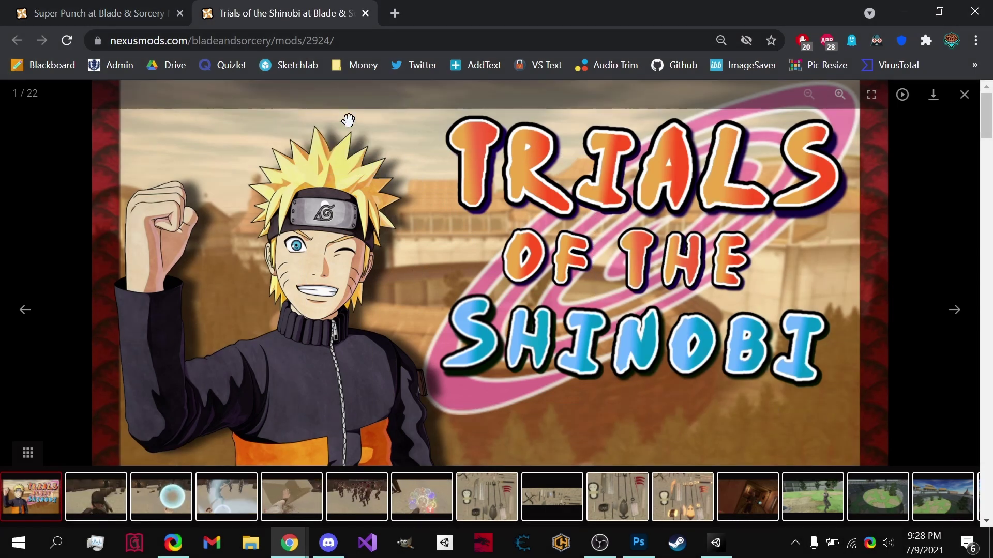
{"action": "middle_click", "coordinate": [337, 12]}
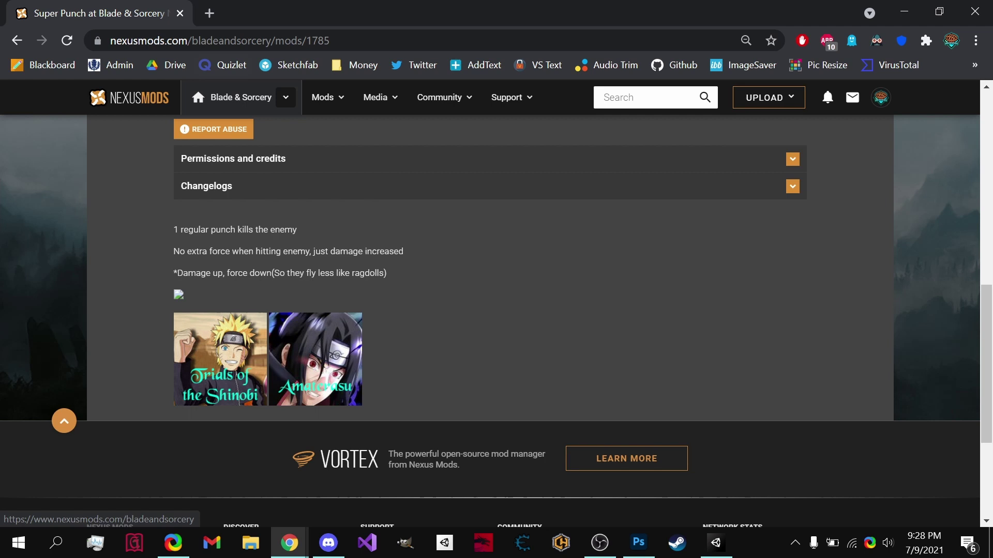
Open the ImgBB upload site in a new tab and note its BBCode option
{"action": "left_click", "coordinate": [210, 13]}
{"action": "left_click", "coordinate": [755, 65]}
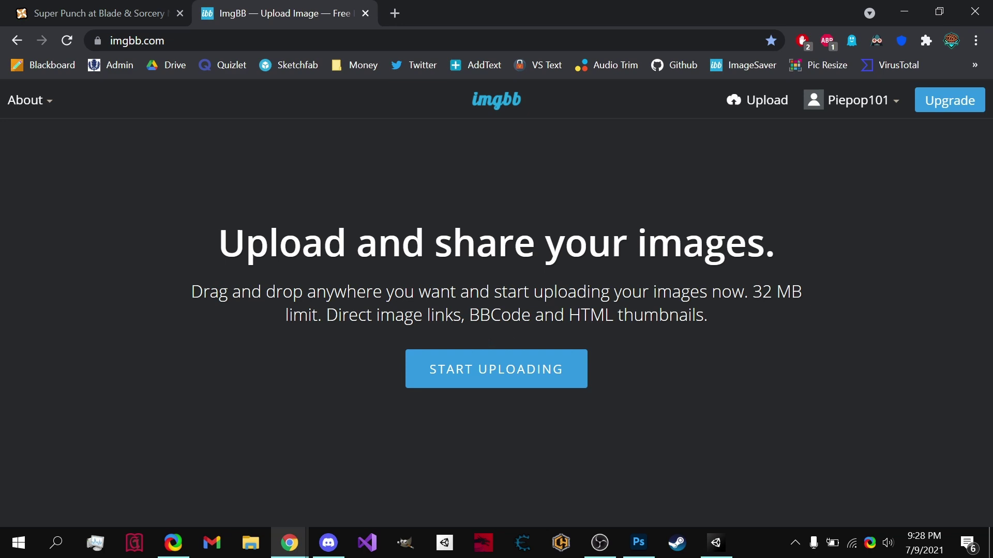
{"action": "left_click_drag", "start_coordinate": [469, 316], "coordinate": [530, 318]}
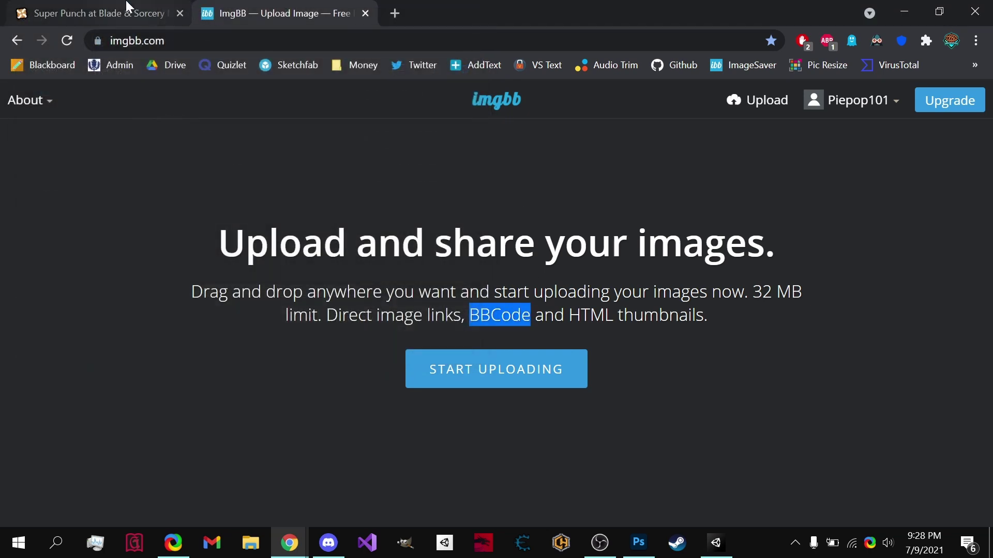
{"action": "left_click", "coordinate": [130, 13]}
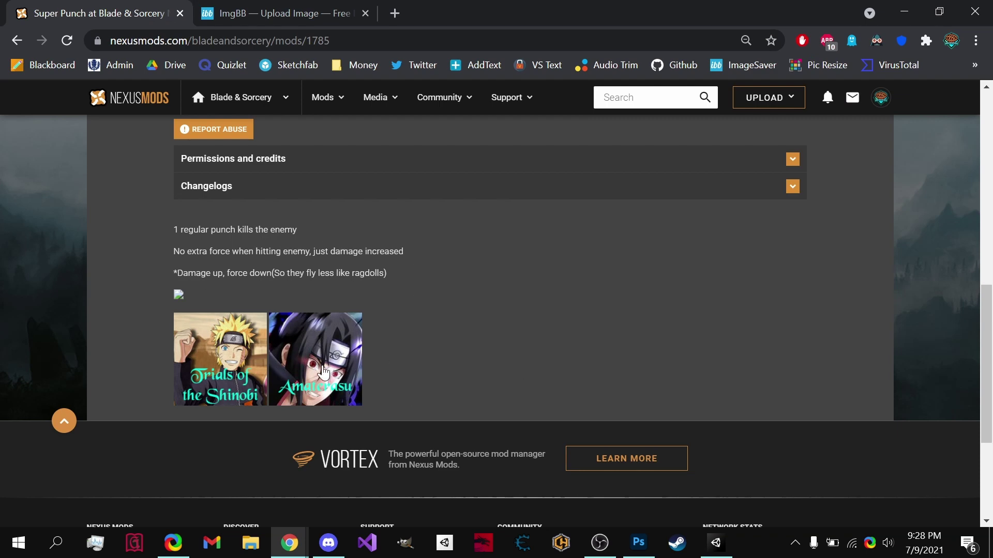
Upload the Screenshot Region 6 image to ImgBB
{"action": "left_click", "coordinate": [287, 13]}
{"action": "left_click", "coordinate": [478, 367]}
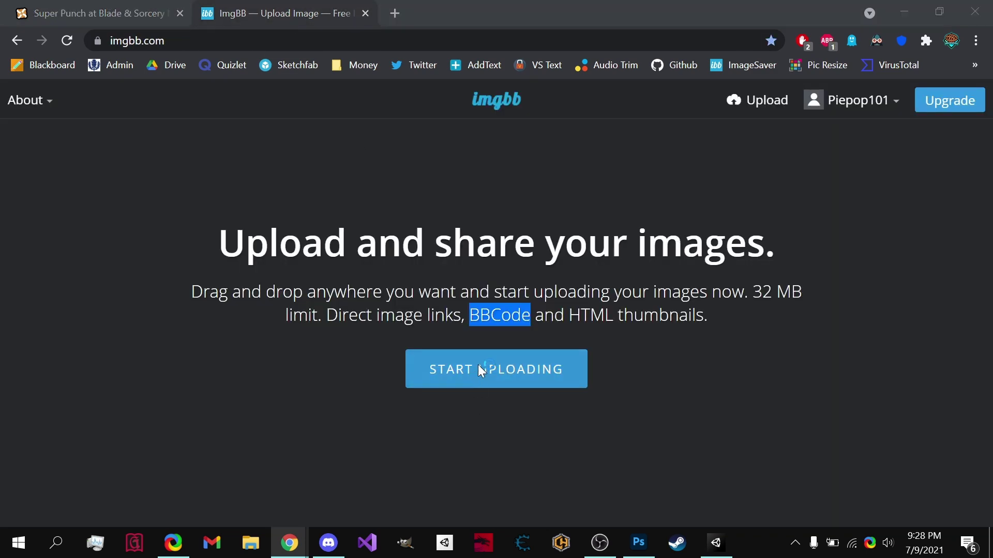
{"action": "left_click", "coordinate": [260, 133]}
{"action": "double_click", "coordinate": [259, 134]}
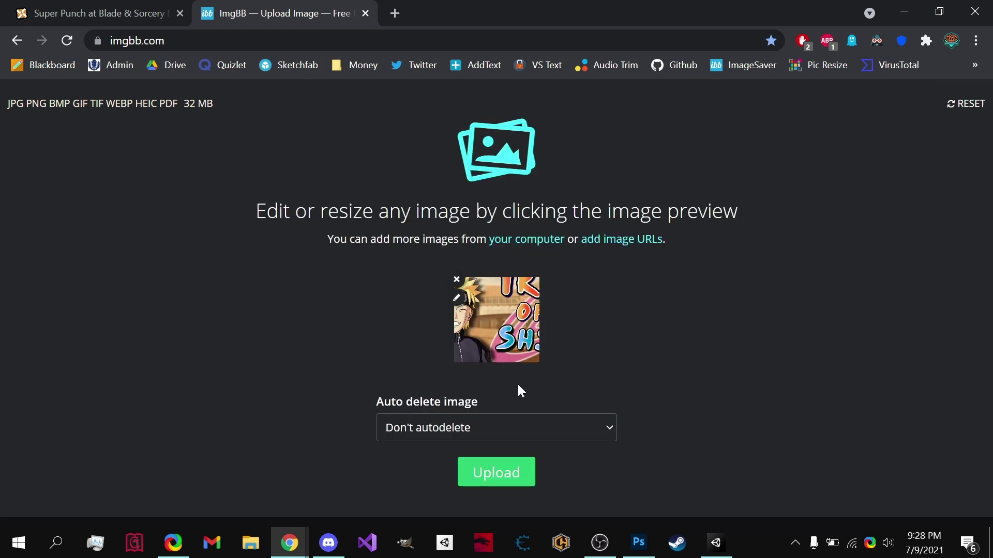
{"action": "left_click", "coordinate": [496, 473]}
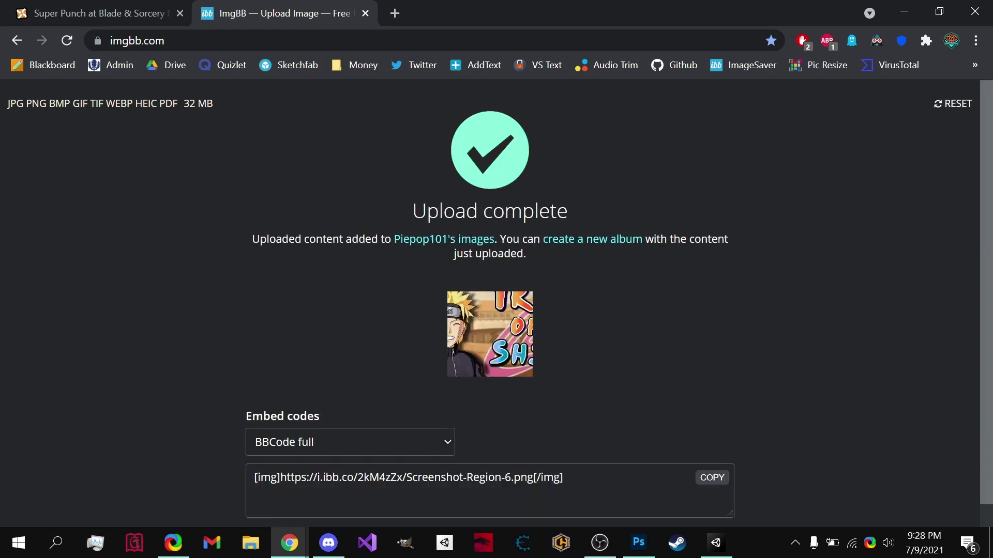
Copy the image's BBCode full embed code and return to the Super Punch page
{"action": "left_click", "coordinate": [403, 451]}
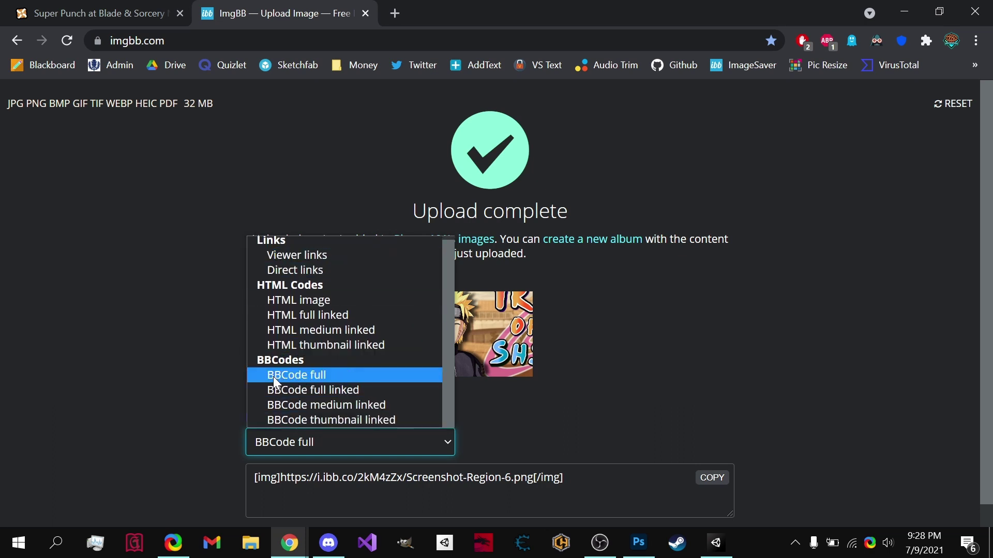
{"action": "left_click", "coordinate": [319, 375]}
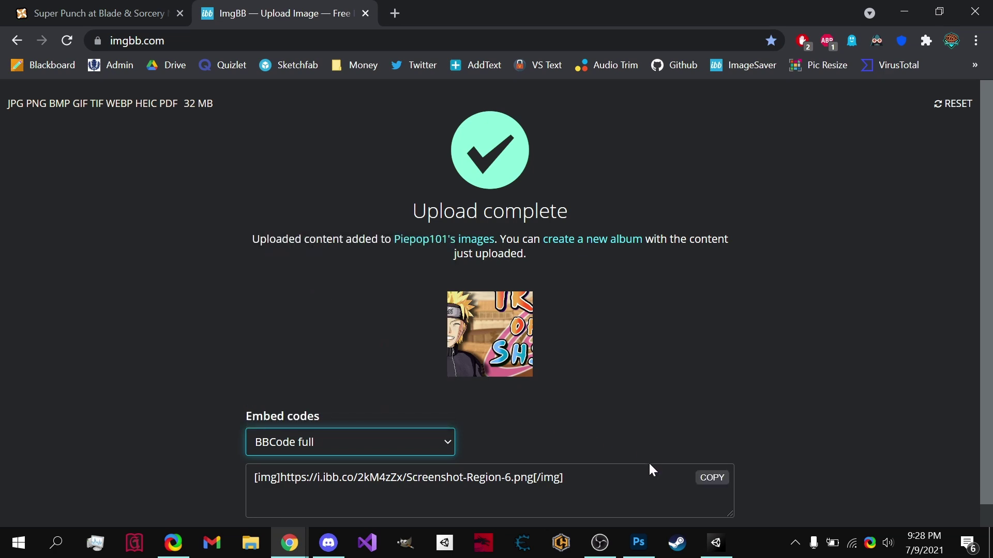
{"action": "left_click", "coordinate": [709, 478]}
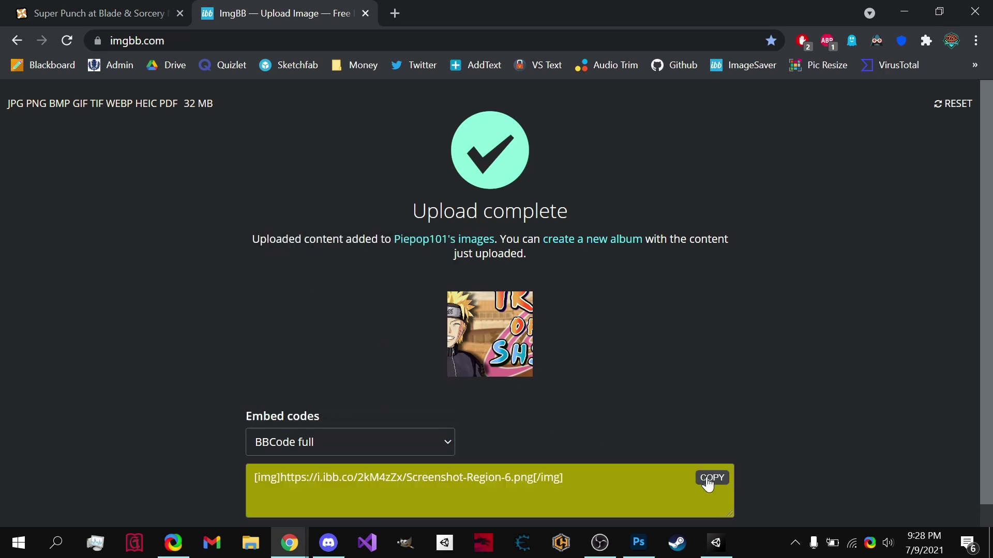
{"action": "left_click", "coordinate": [145, 20]}
Open the Super Punch mod details for editing with the description shown as raw BBCode
{"action": "scroll", "coordinate": [673, 248], "scroll_direction": "up", "scroll_amount": 10}
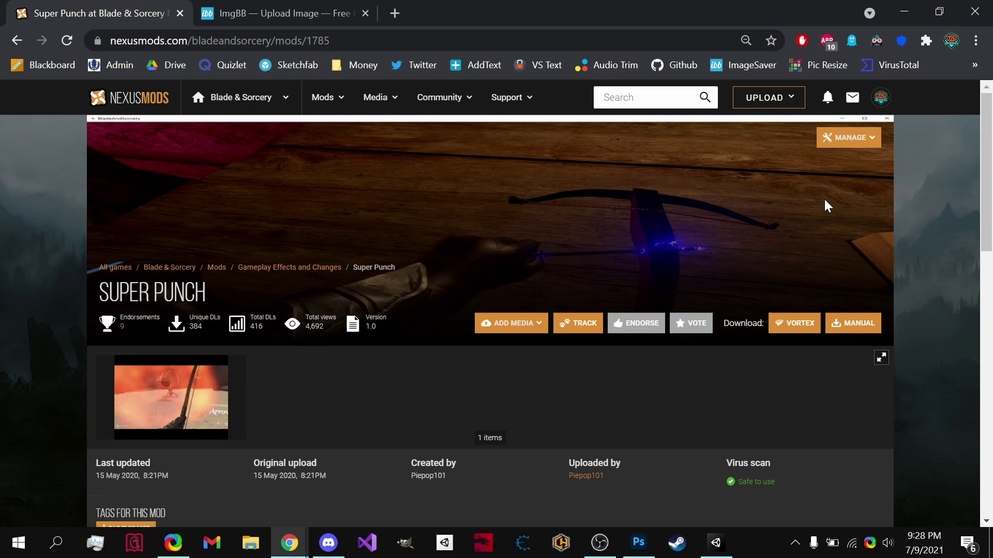
{"action": "left_click", "coordinate": [828, 137]}
{"action": "left_click", "coordinate": [824, 162]}
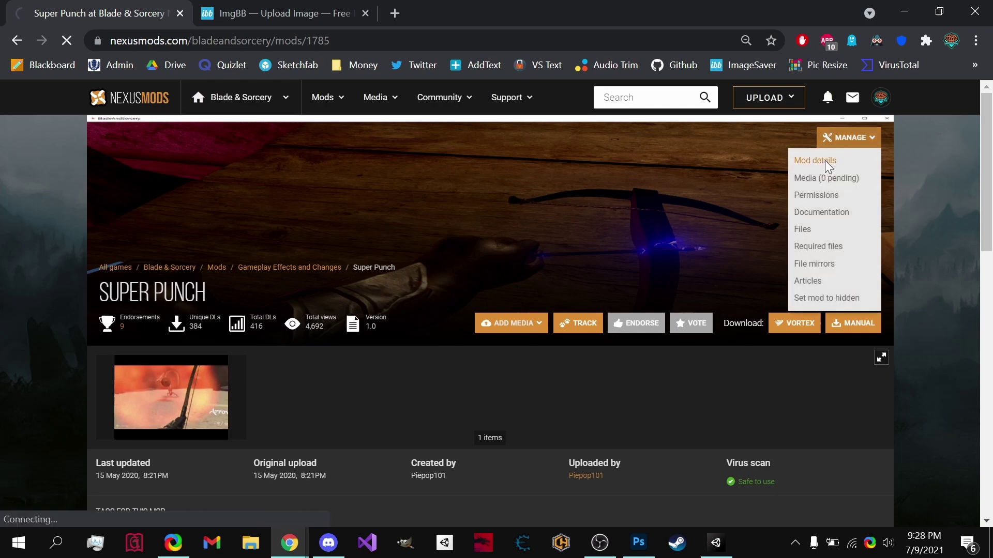
{"action": "scroll", "coordinate": [104, 352], "scroll_direction": "down", "scroll_amount": 10}
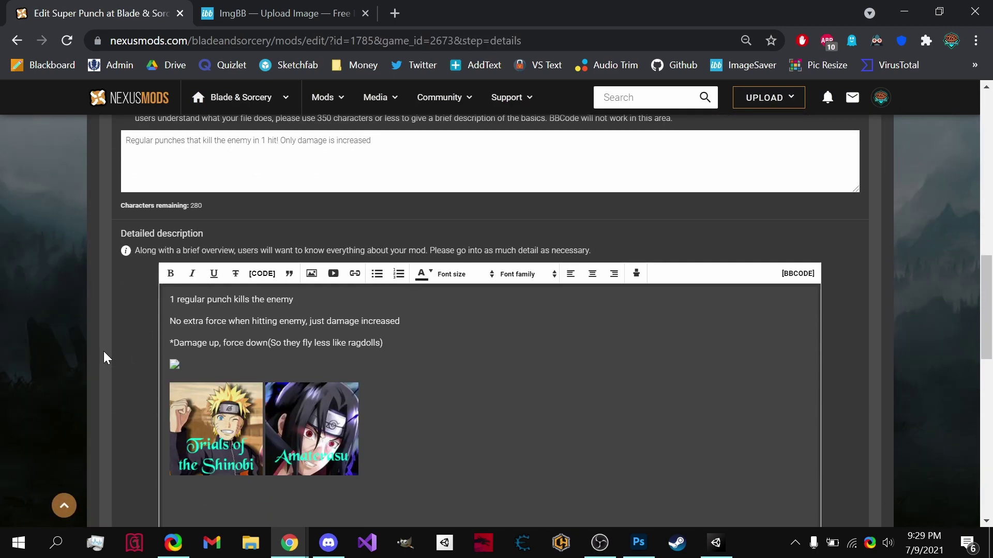
{"action": "scroll", "coordinate": [104, 354], "scroll_direction": "down", "scroll_amount": 3}
{"action": "scroll", "coordinate": [466, 310], "scroll_direction": "up", "scroll_amount": 1}
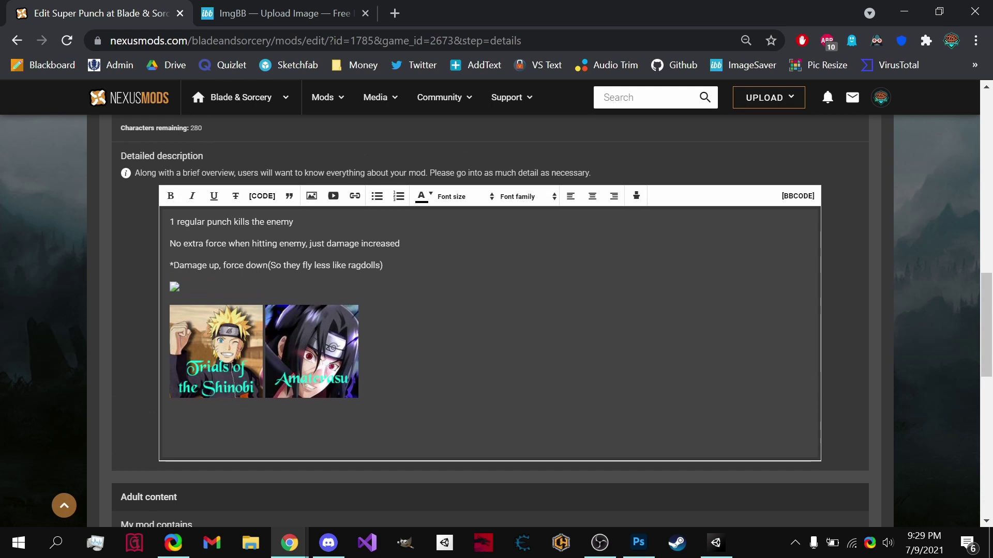
{"action": "left_click", "coordinate": [798, 196]}
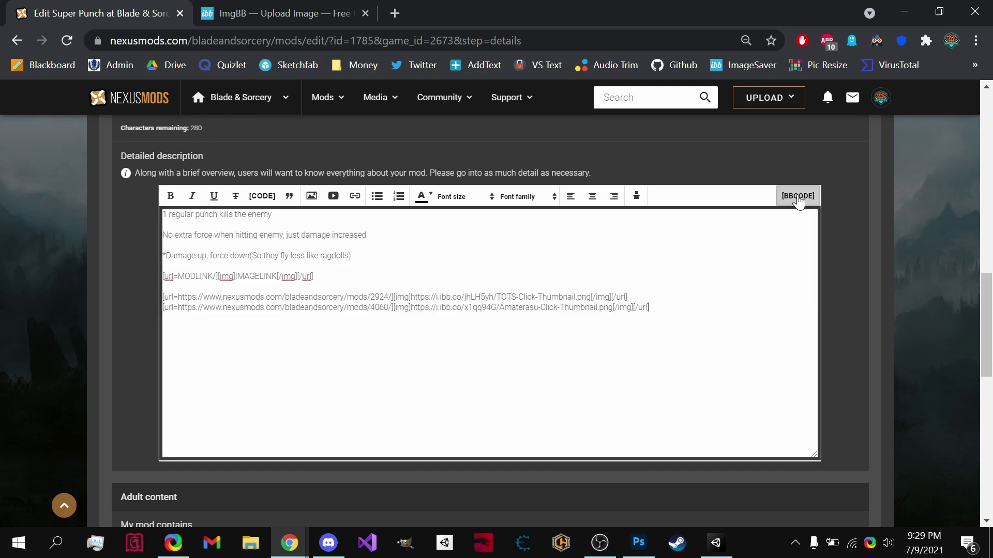
Replace IMAGELINK with the pasted ImgBB image address and delete the duplicate [img] tag
{"action": "left_click_drag", "start_coordinate": [316, 276], "coordinate": [161, 277]}
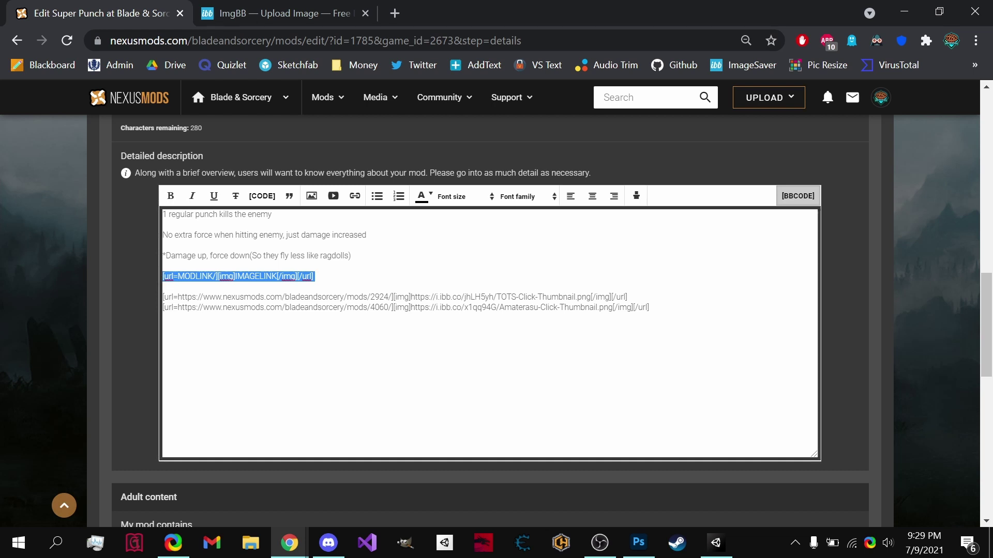
{"action": "key", "text": "Right"}
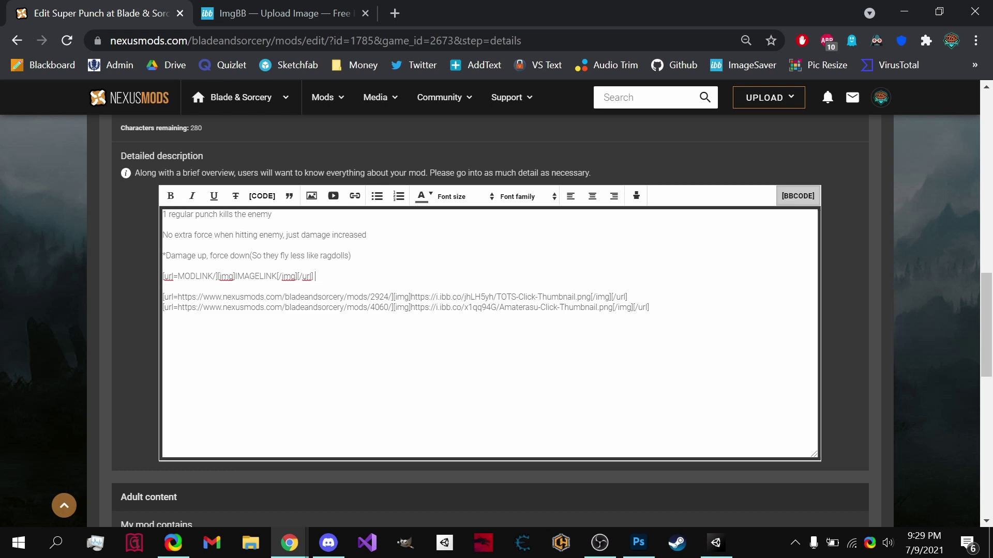
{"action": "left_click", "coordinate": [177, 276]}
{"action": "left_click", "coordinate": [235, 276]}
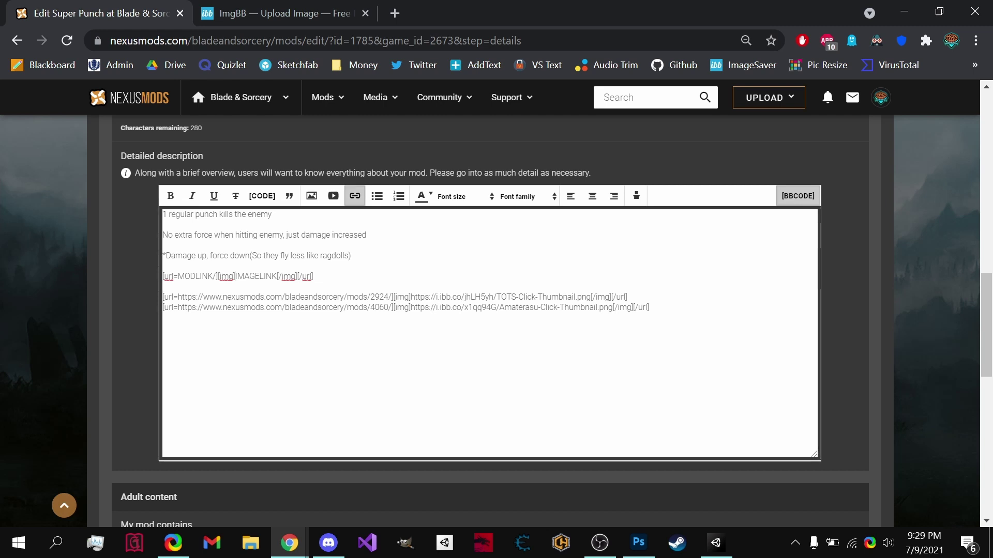
{"action": "left_click_drag", "start_coordinate": [236, 276], "coordinate": [299, 276]}
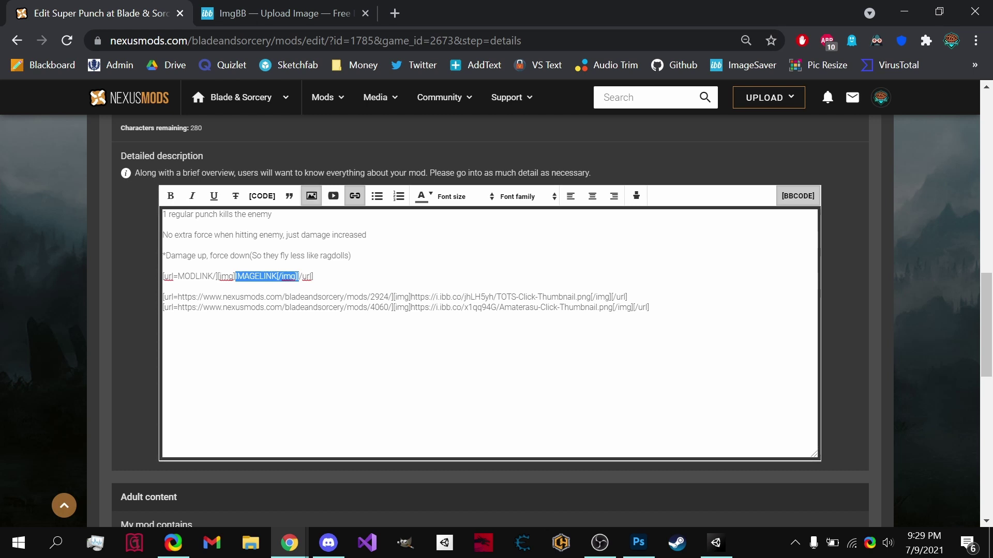
{"action": "key", "text": "ctrl+v"}
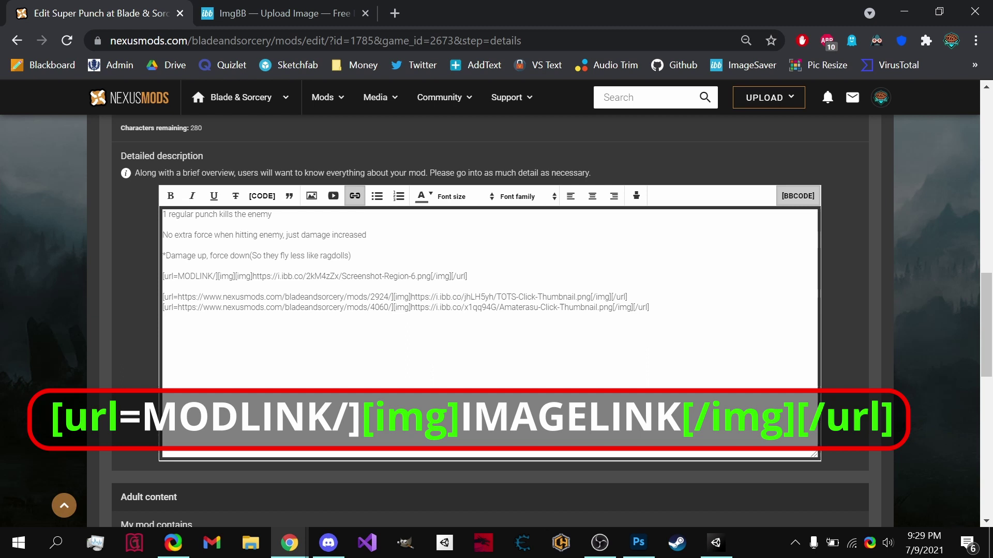
{"action": "key", "text": "shift+Right"}
{"action": "key", "text": "shift+Right"}
{"action": "key", "text": "shift+Right"}
{"action": "key", "text": "shift+Right"}
{"action": "key", "text": "shift+Right"}
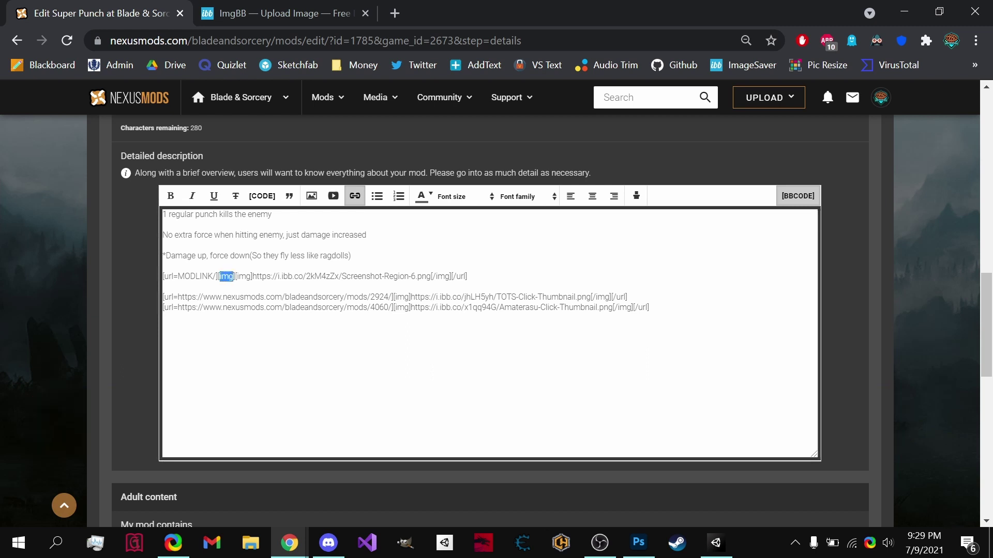
{"action": "key", "text": "BackSpace"}
{"action": "key", "text": "BackSpace"}
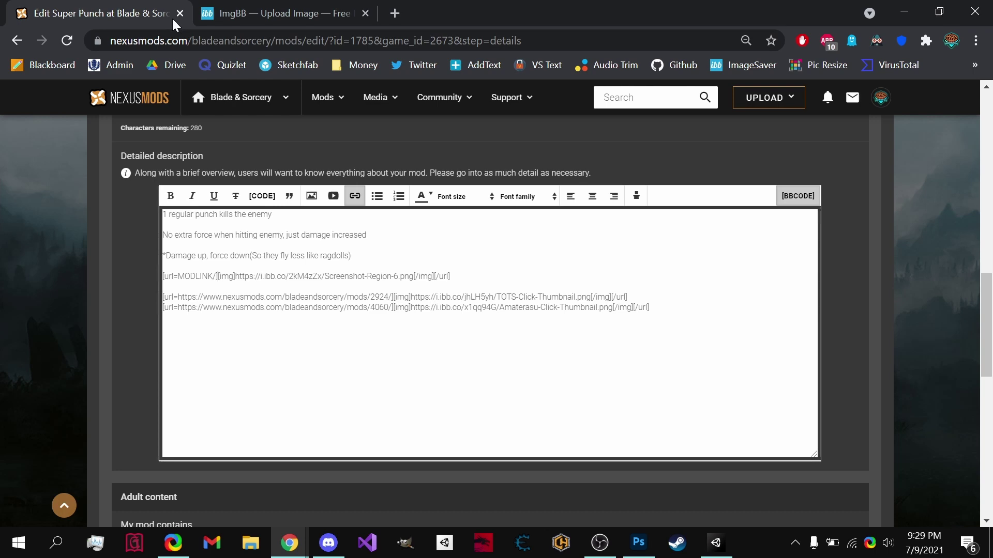
In a duplicated tab, open Desann's Lightsaber from My mods and copy its page address
{"action": "right_click", "coordinate": [145, 14]}
{"action": "left_click", "coordinate": [241, 108]}
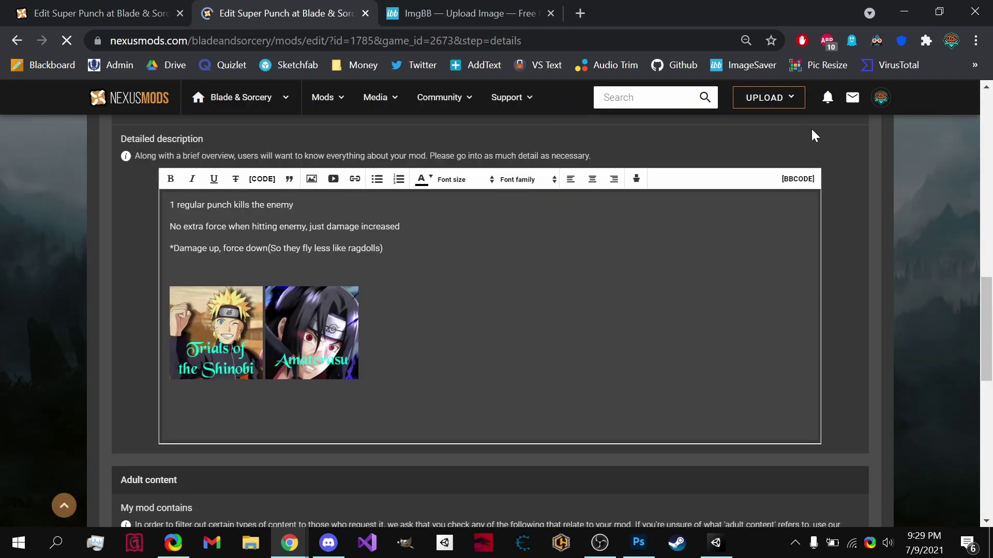
{"action": "left_click", "coordinate": [872, 97]}
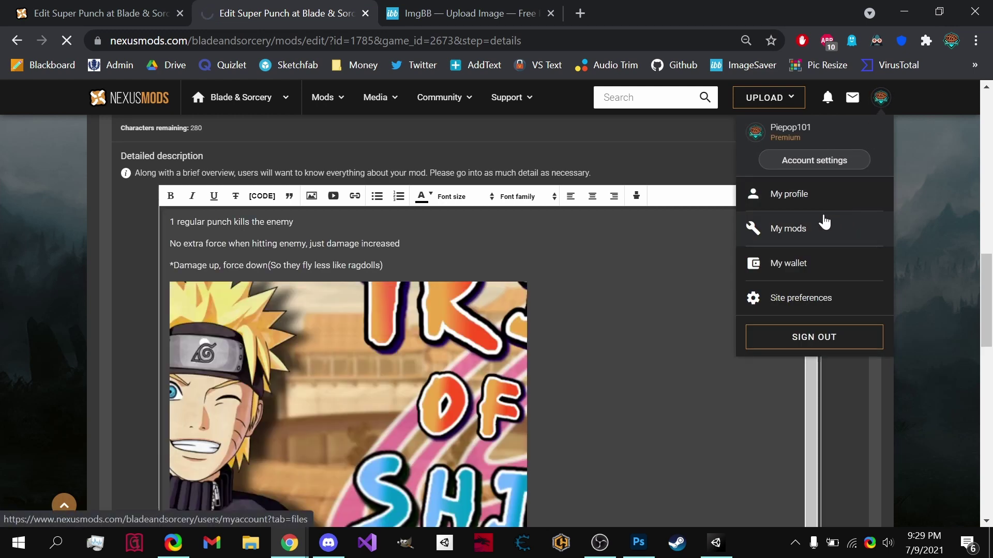
{"action": "left_click", "coordinate": [824, 222]}
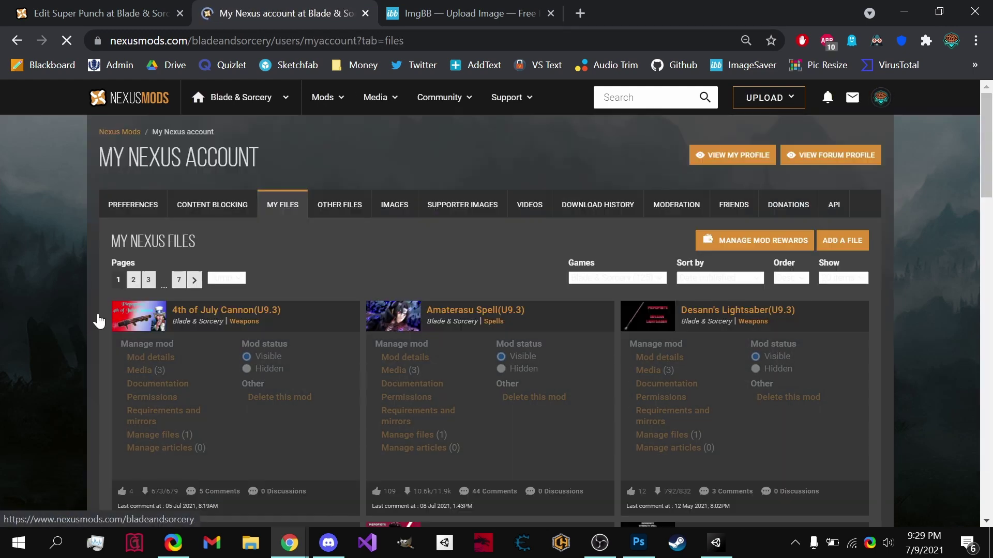
{"action": "left_click", "coordinate": [738, 318]}
{"action": "left_click", "coordinate": [289, 47]}
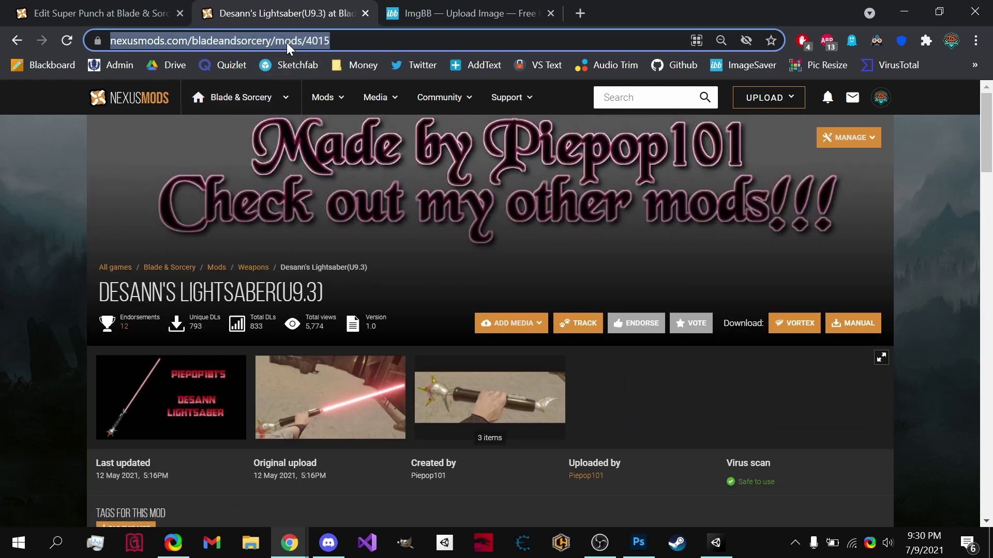
Paste the Desann's Lightsaber address (mods/4015) over MODLINK in the Super Punch description
{"action": "left_click", "coordinate": [168, 7]}
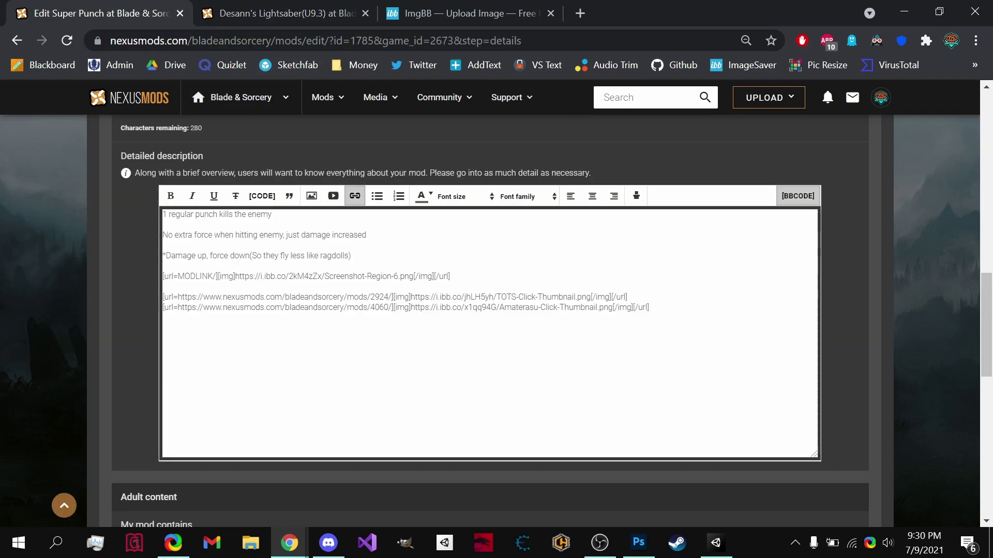
{"action": "left_click_drag", "start_coordinate": [178, 276], "coordinate": [213, 276]}
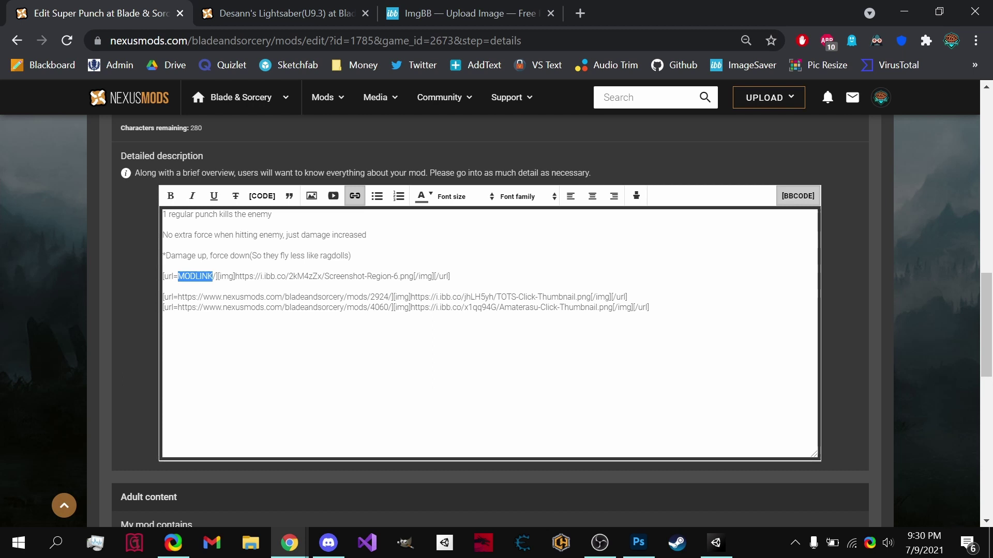
{"action": "key", "text": "ctrl+v"}
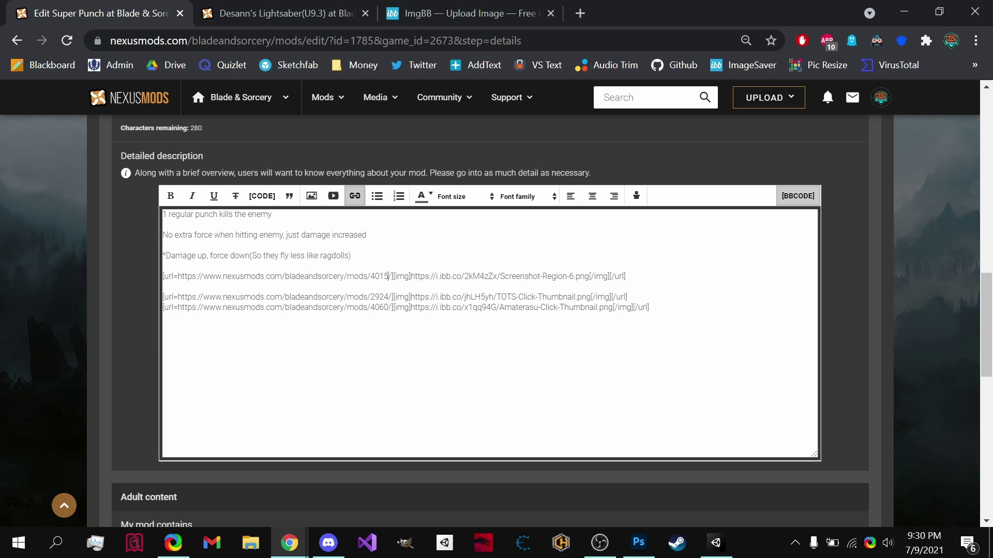
{"action": "scroll", "coordinate": [783, 247], "scroll_direction": "up", "scroll_amount": 15}
Save the Super Punch mod details and view its public page
{"action": "left_click", "coordinate": [774, 155]}
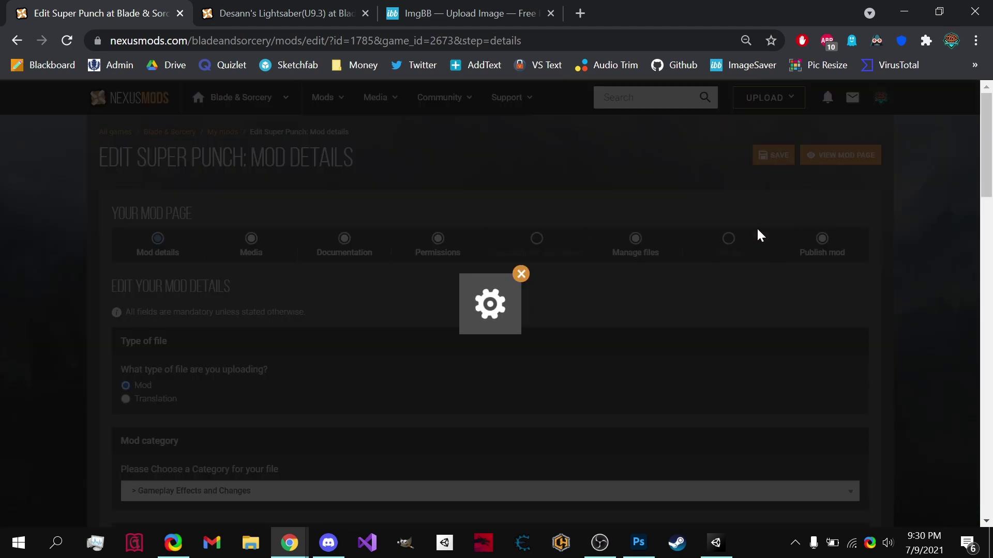
{"action": "left_click", "coordinate": [693, 284]}
{"action": "left_click", "coordinate": [839, 156]}
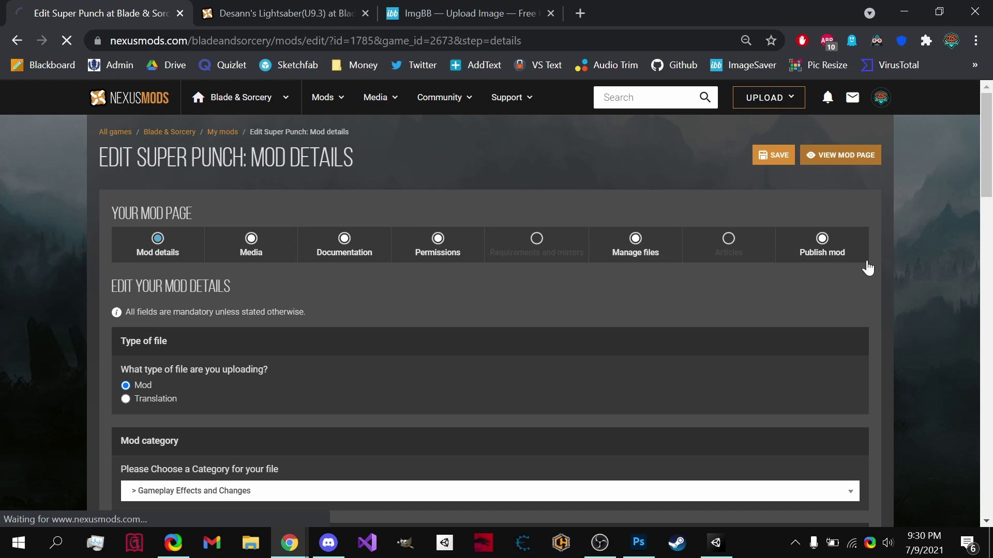
Test the new image's link, confirming it opens the Desann's Lightsaber page
{"action": "scroll", "coordinate": [886, 294], "scroll_direction": "down", "scroll_amount": 15}
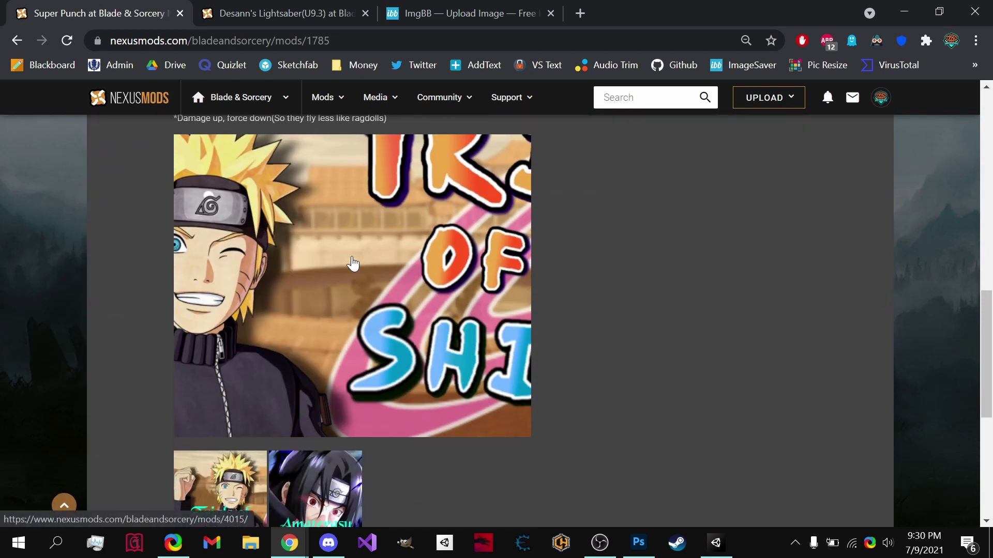
{"action": "scroll", "coordinate": [354, 309], "scroll_direction": "up", "scroll_amount": 2}
{"action": "middle_click", "coordinate": [354, 307]}
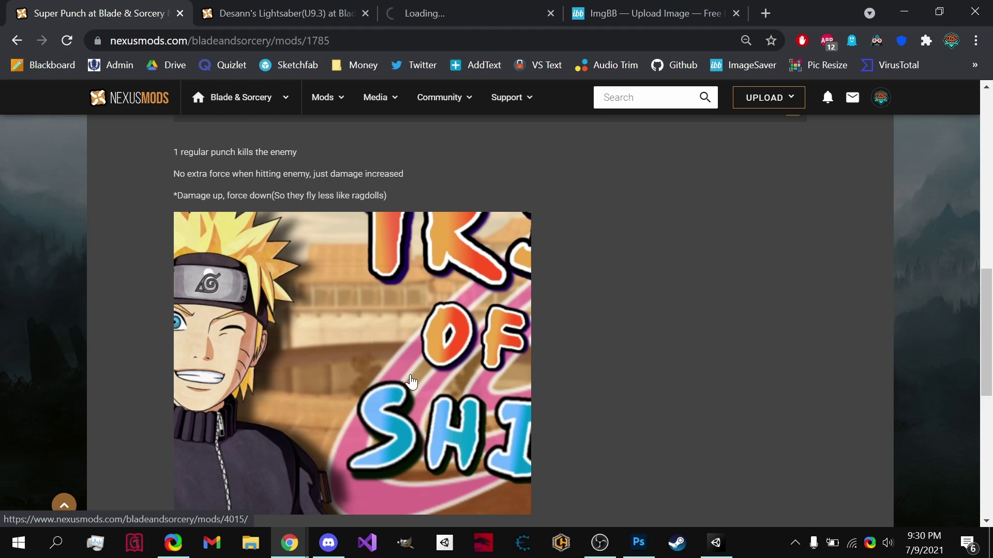
{"action": "left_click", "coordinate": [500, 15]}
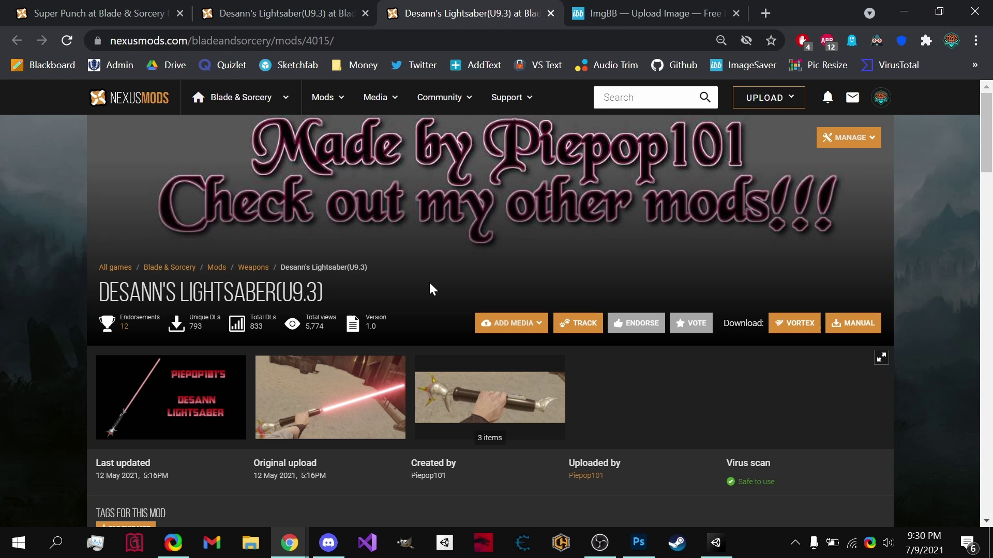
Return to the Super Punch page and scroll to the linked image below the description
{"action": "left_click", "coordinate": [93, 13]}
{"action": "scroll", "coordinate": [363, 386], "scroll_direction": "down", "scroll_amount": 3}
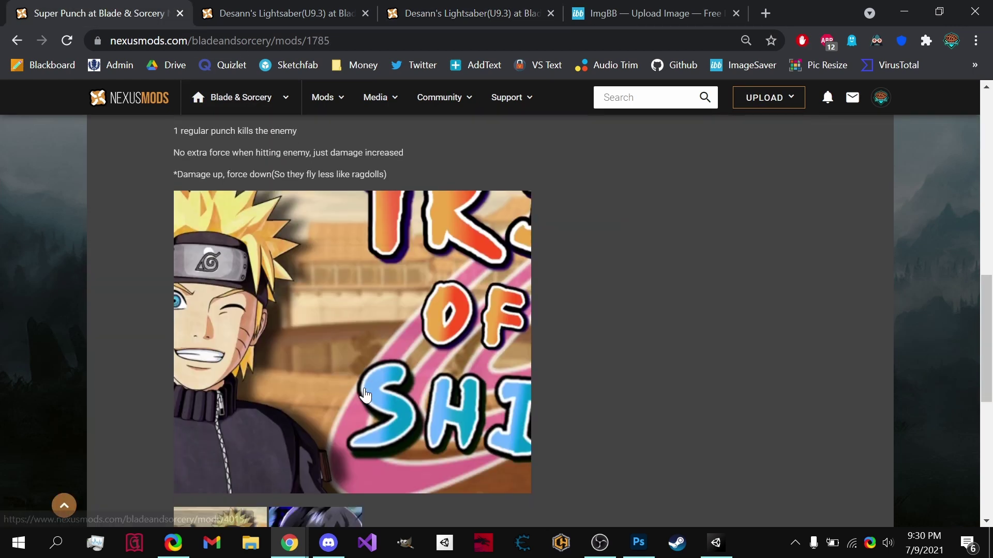